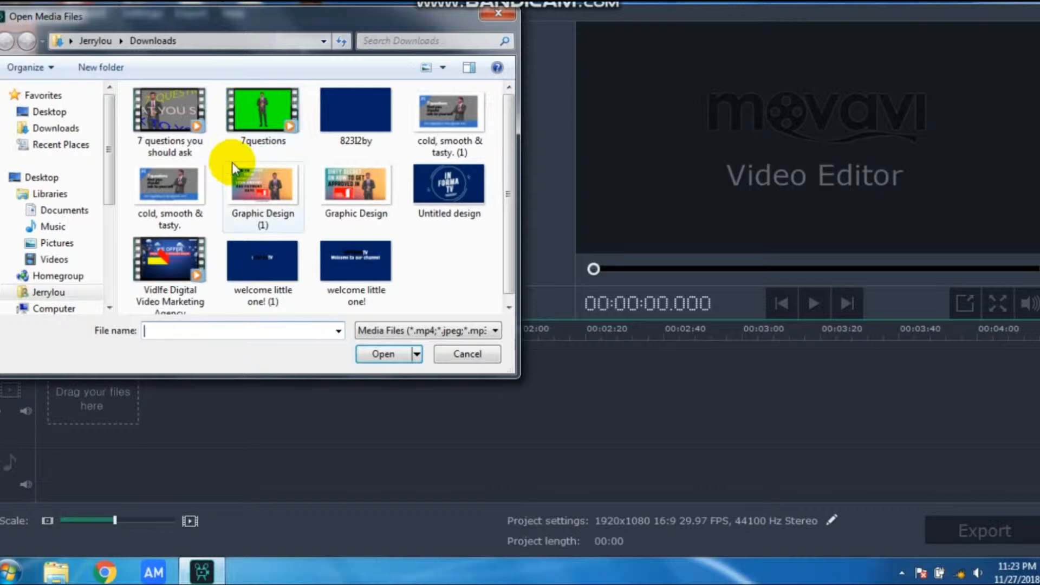
# Import the 7questions video onto the timeline and play its opening seconds
pyautogui.click(383, 354)
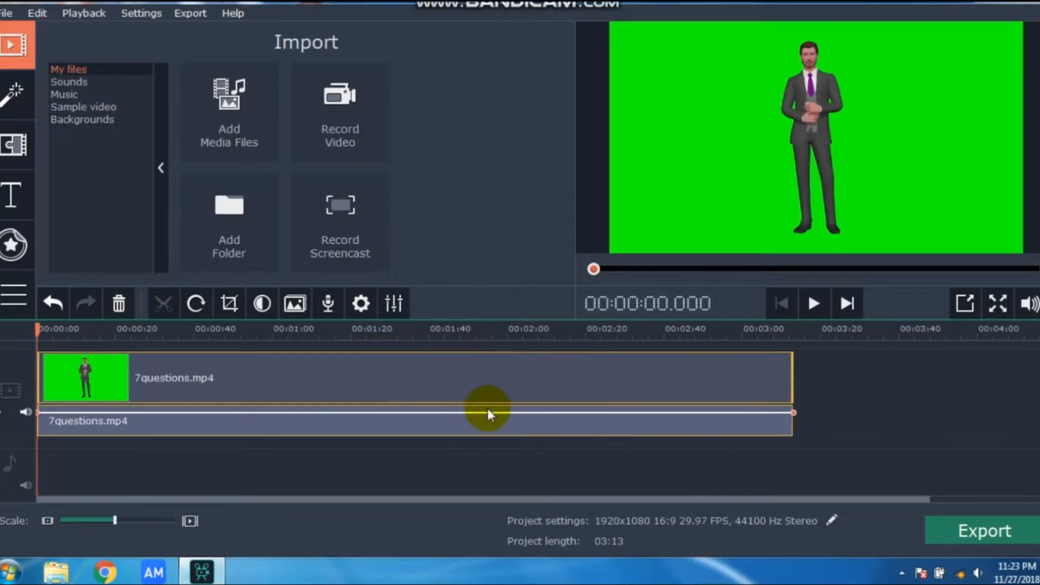
pyautogui.click(812, 305)
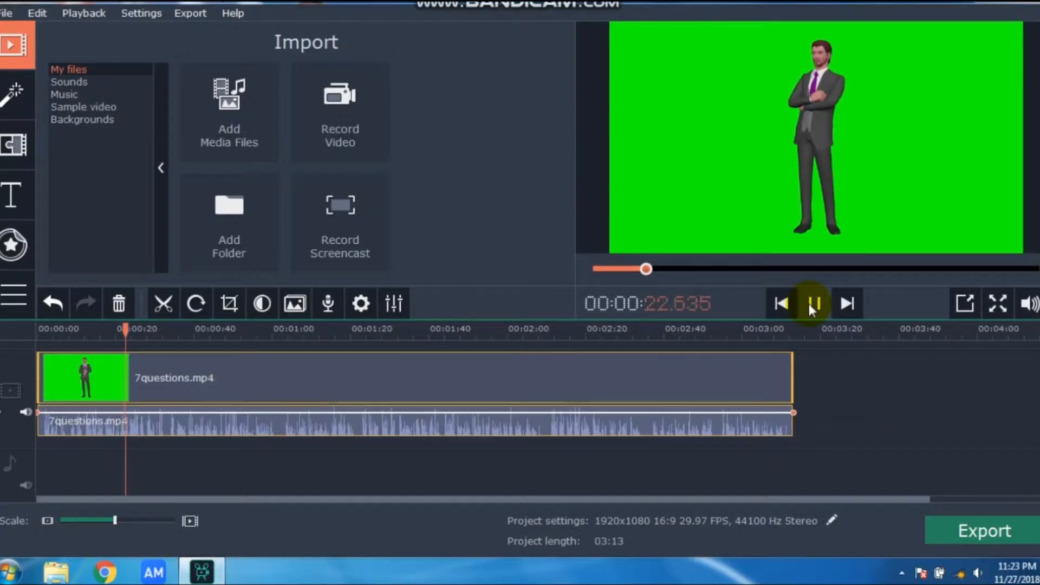
pyautogui.click(832, 313)
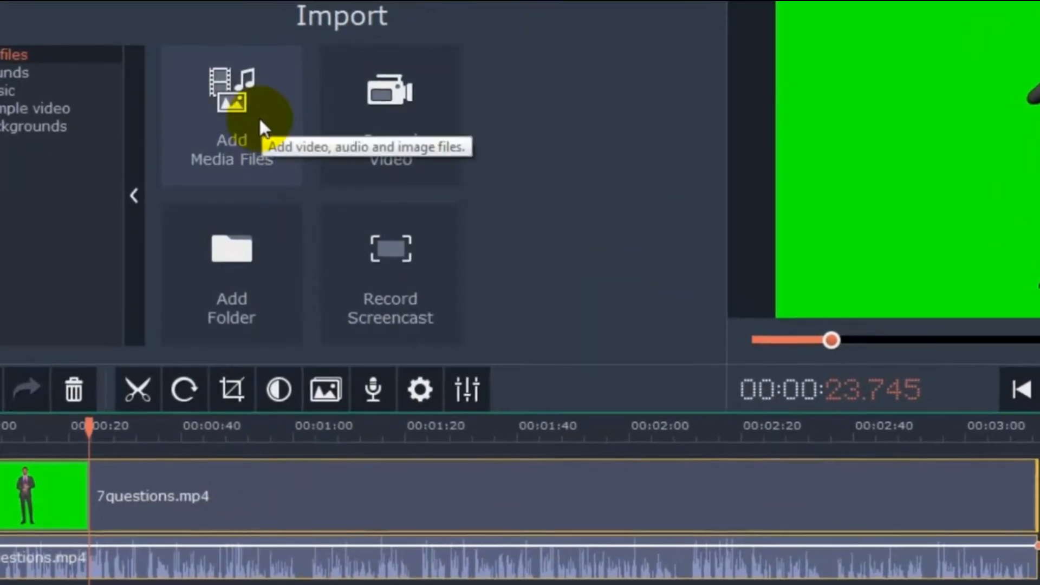
# Import the plain blue 823I2by image from the Downloads folder onto the timeline
pyautogui.click(258, 116)
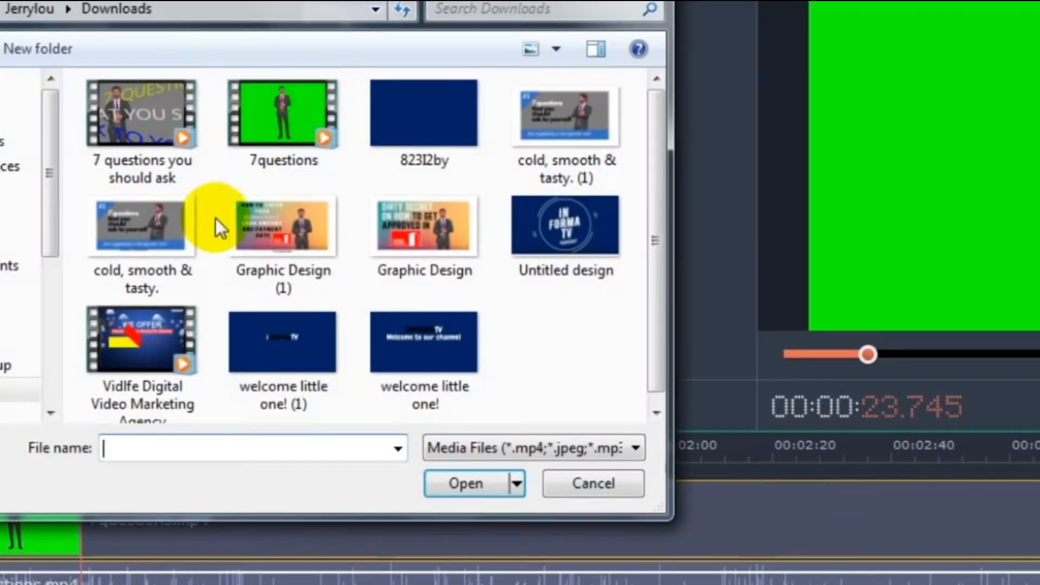
pyautogui.click(414, 124)
pyautogui.click(470, 474)
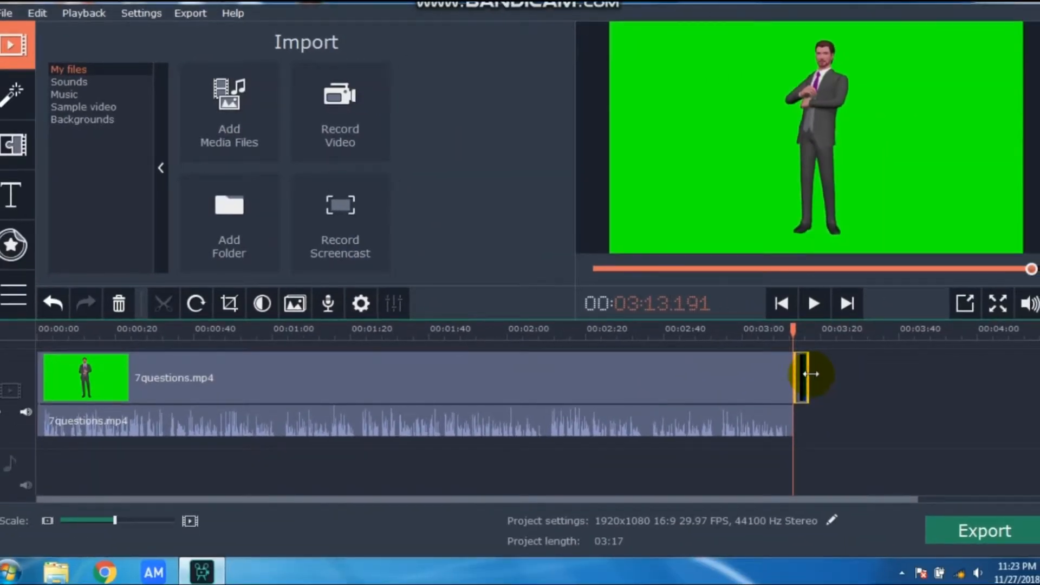
# Extend the blue image clip to about 27 seconds and move it ahead of the 7questions clip
pyautogui.moveTo(809, 373); pyautogui.dragTo(901, 378)
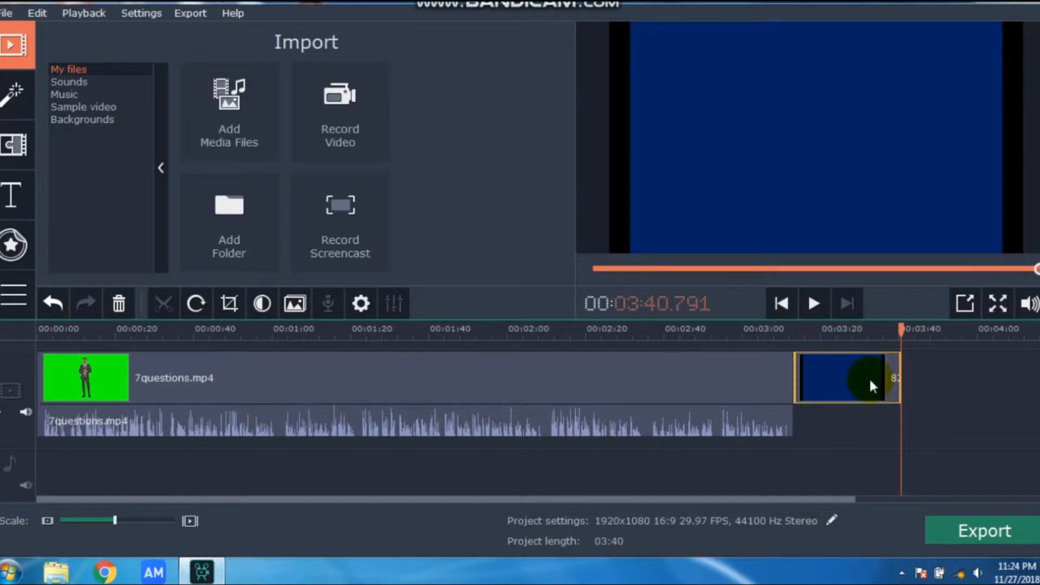
pyautogui.moveTo(870, 386); pyautogui.dragTo(126, 377)
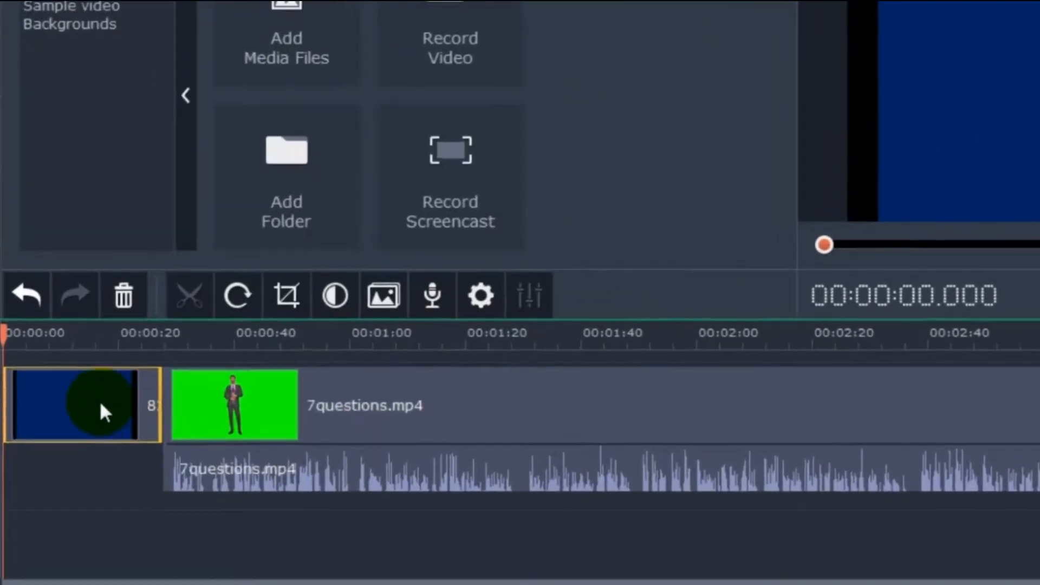
# Crop the blue image clip with Crop and Rotate, fitting the crop frame to the image's edges
pyautogui.click(103, 376)
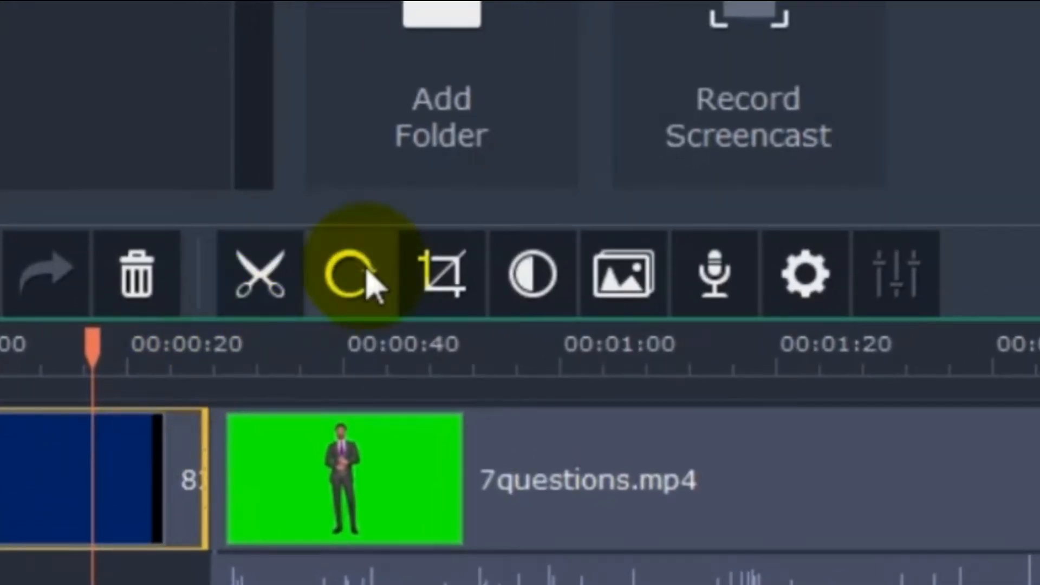
pyautogui.click(349, 291)
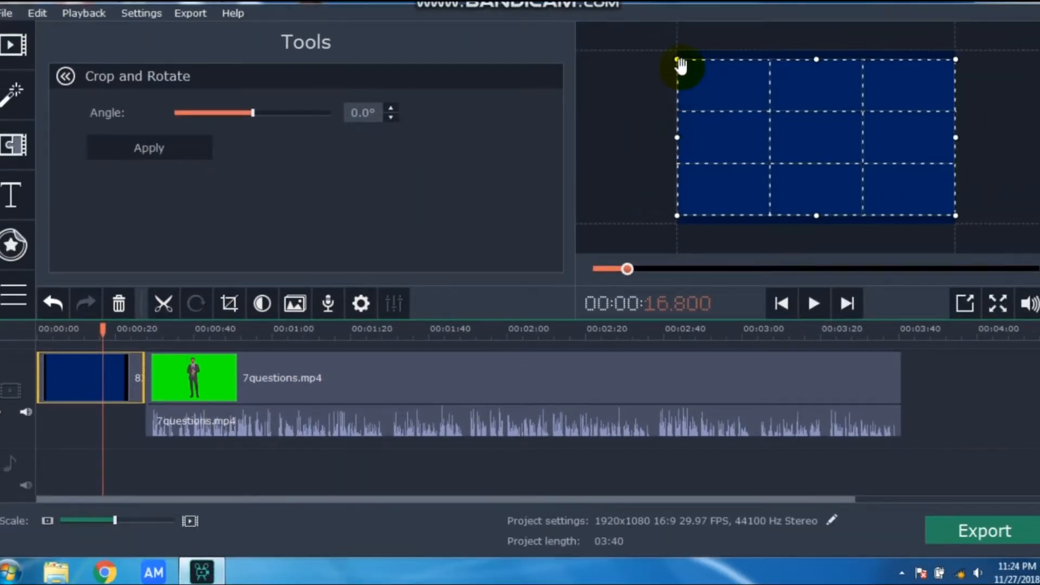
pyautogui.moveTo(680, 62); pyautogui.dragTo(671, 53)
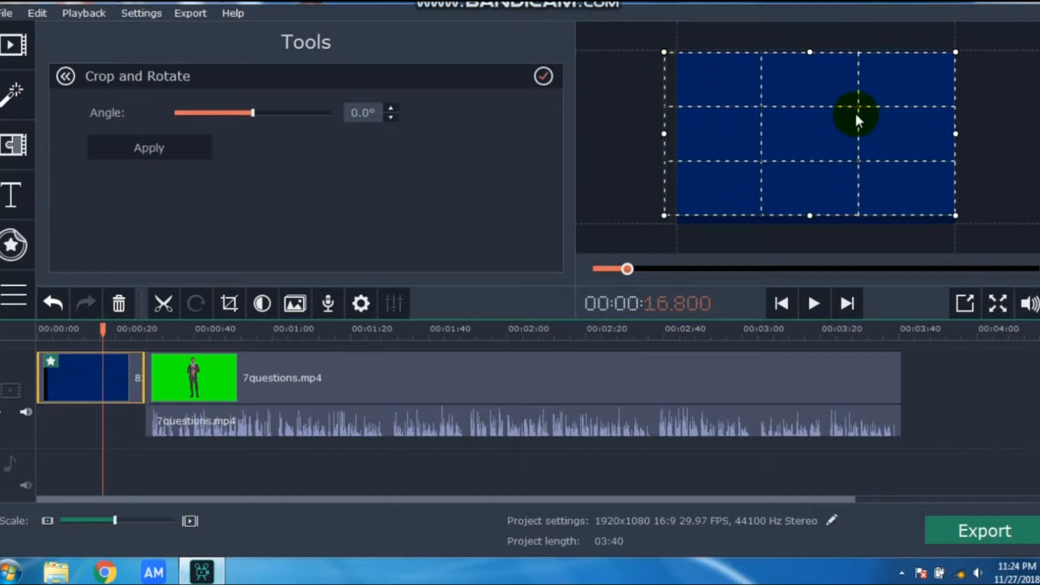
pyautogui.moveTo(953, 55); pyautogui.dragTo(978, 57)
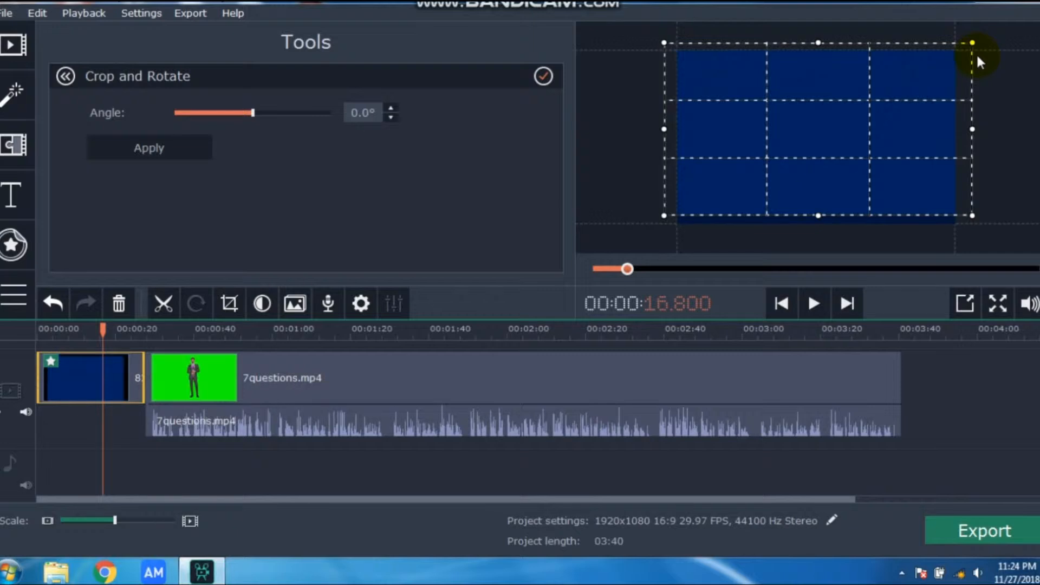
pyautogui.moveTo(977, 56)
pyautogui.mouseDown()
pyautogui.moveTo(972, 45)
pyautogui.moveTo(959, 58)
pyautogui.mouseUp()
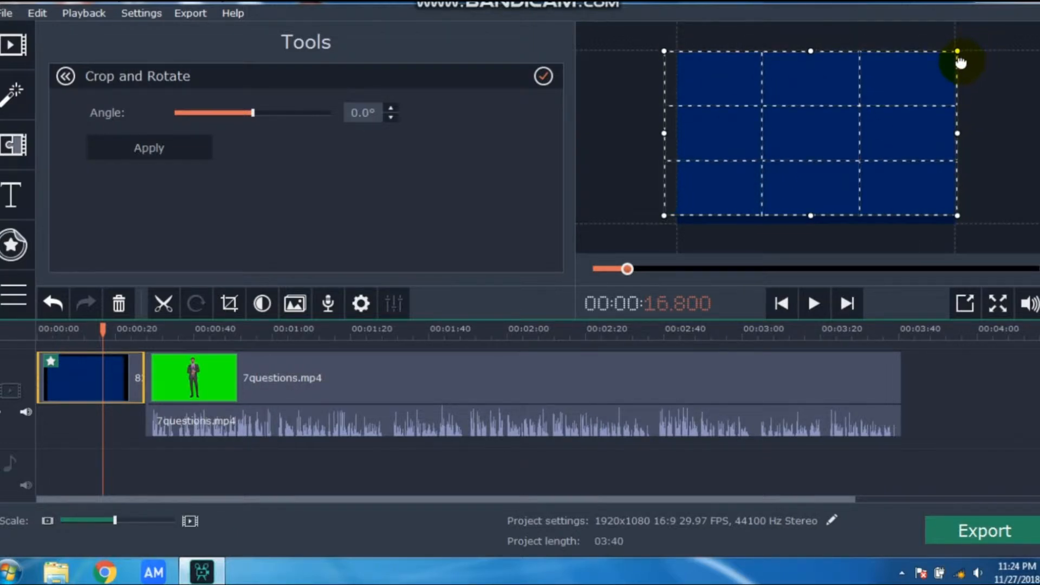
pyautogui.moveTo(669, 53); pyautogui.dragTo(681, 61)
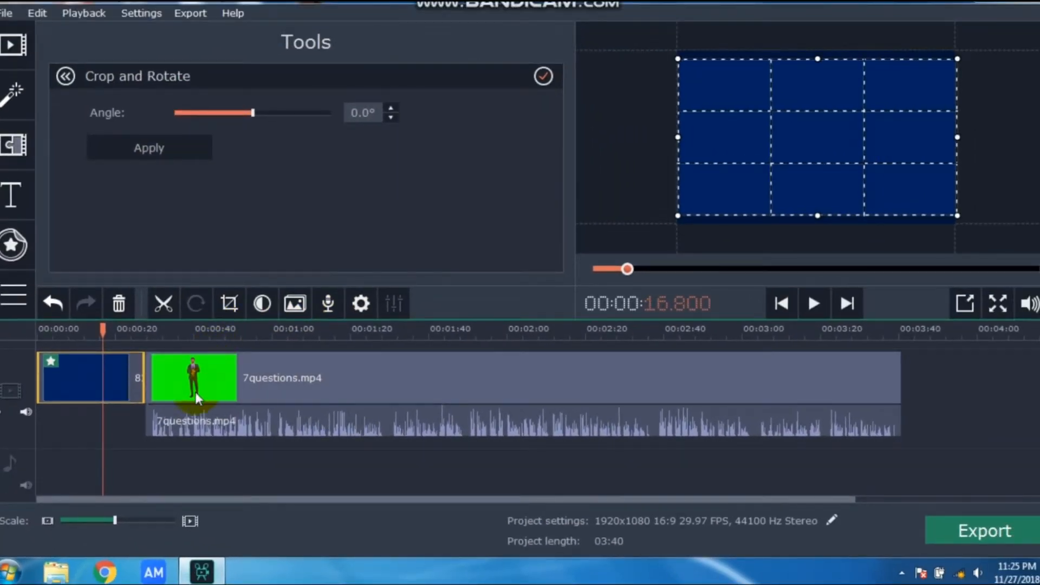
pyautogui.click(125, 437)
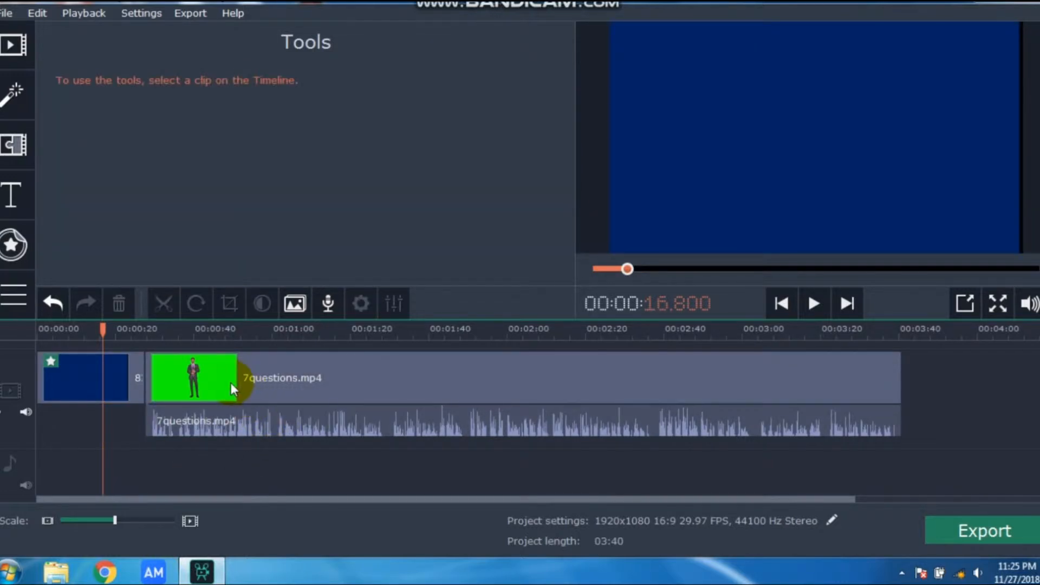
# Move the 7questions clip to the start of the overlay track and enlarge its picture-in-picture frame to fill the preview
pyautogui.moveTo(231, 382); pyautogui.dragTo(126, 411)
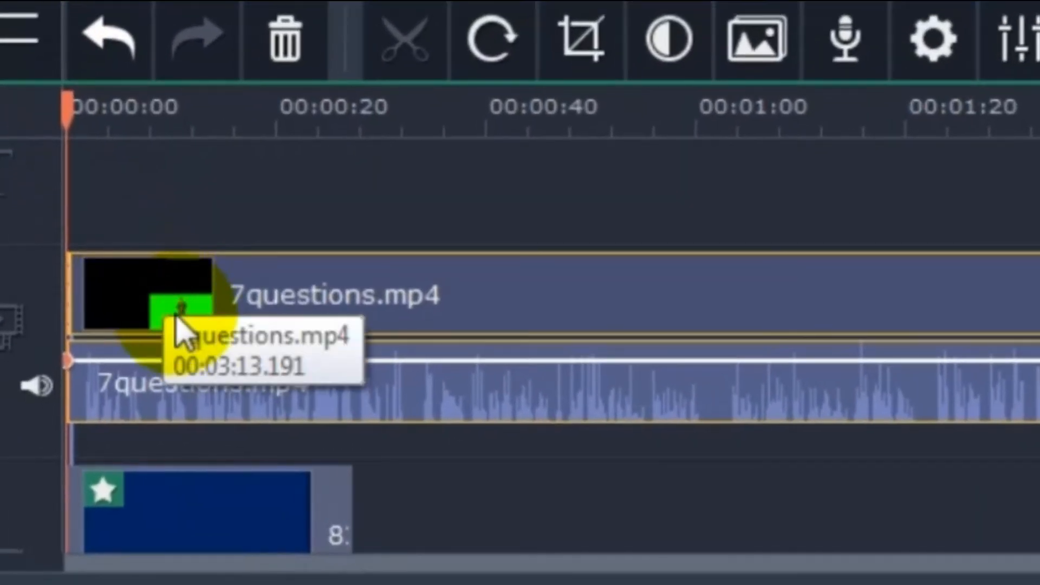
pyautogui.click(113, 373)
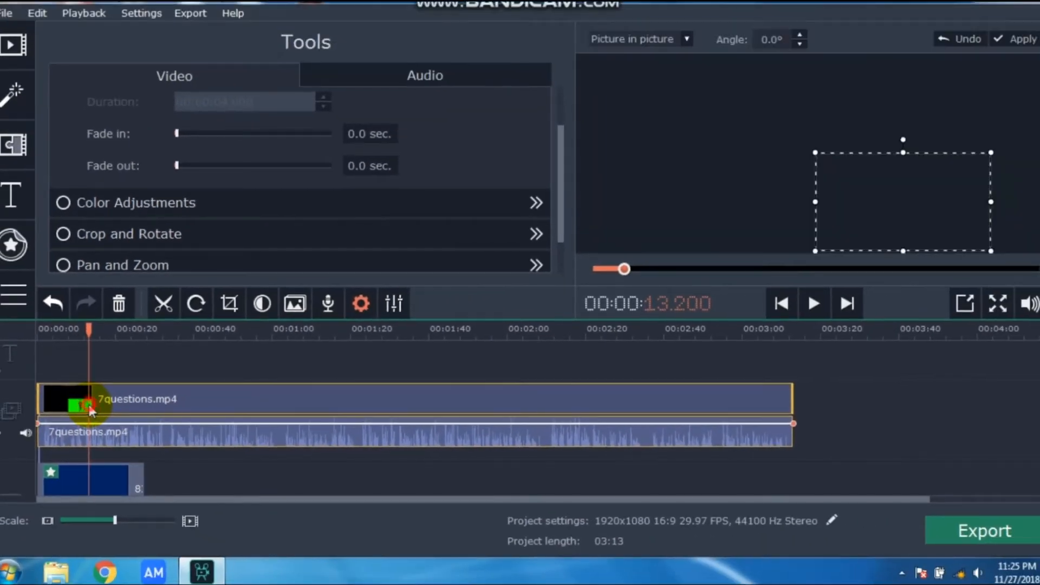
pyautogui.click(88, 406)
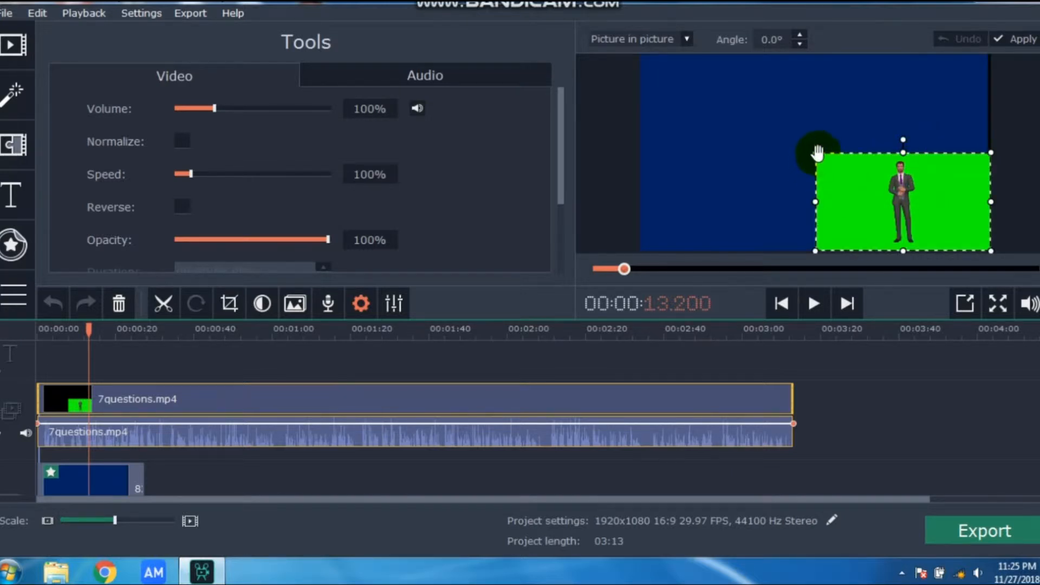
pyautogui.moveTo(816, 154); pyautogui.dragTo(642, 45)
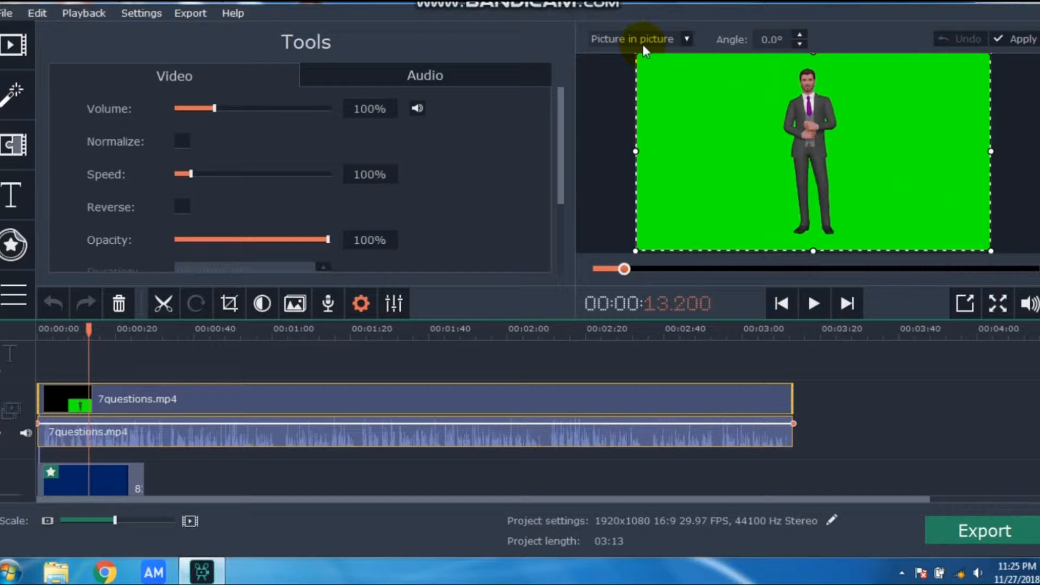
pyautogui.moveTo(644, 50); pyautogui.dragTo(643, 51)
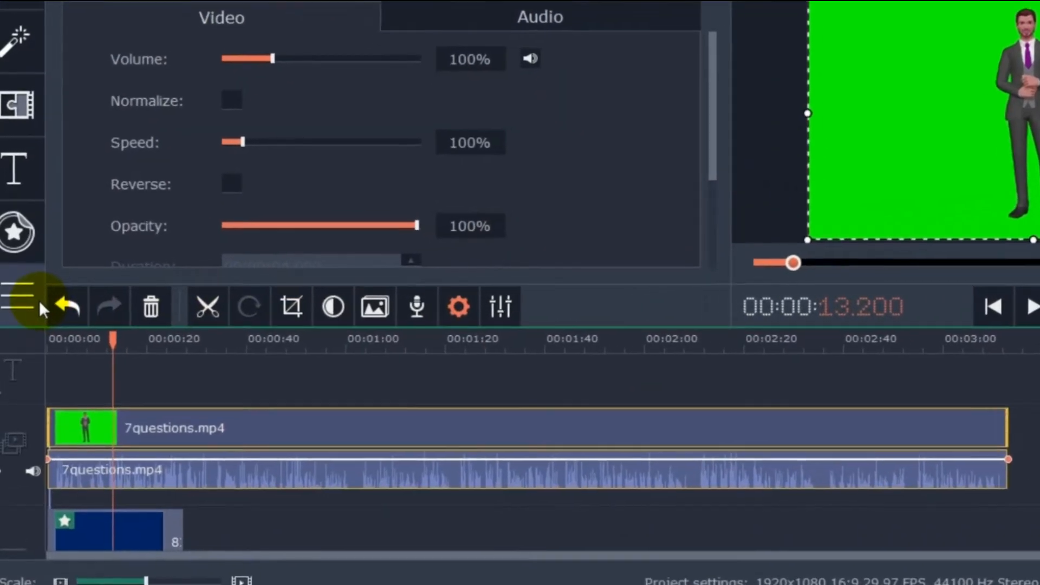
# Apply Chroma Key to the 7questions overlay clip, picking the green background as the transparent color
pyautogui.click(38, 300)
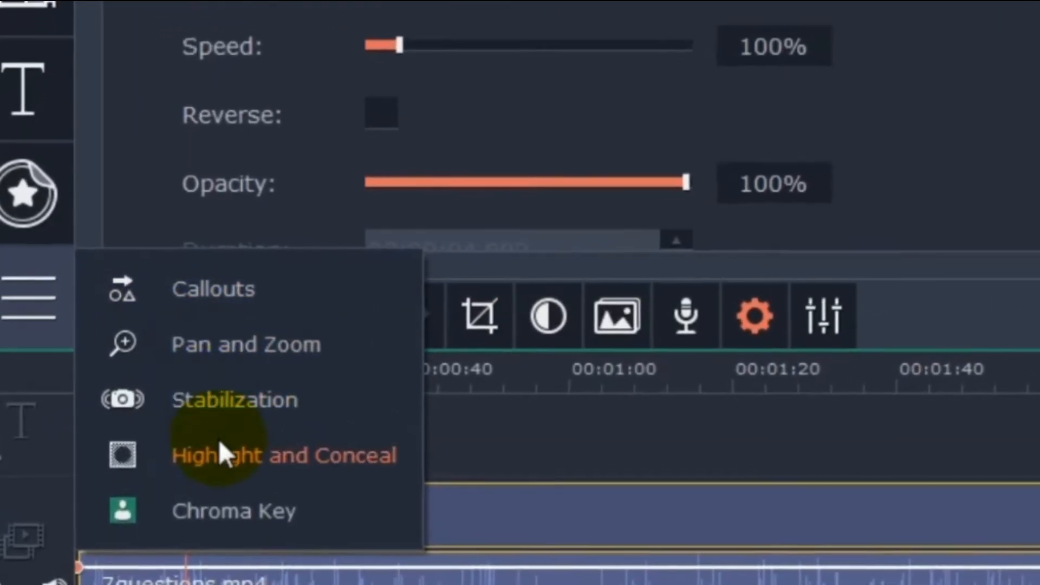
pyautogui.click(232, 517)
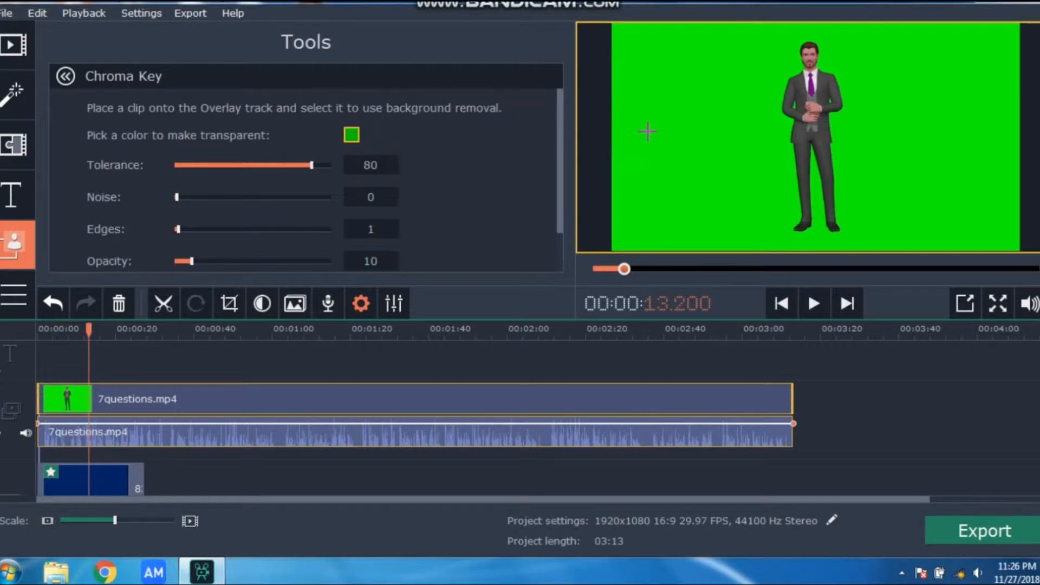
pyautogui.click(683, 129)
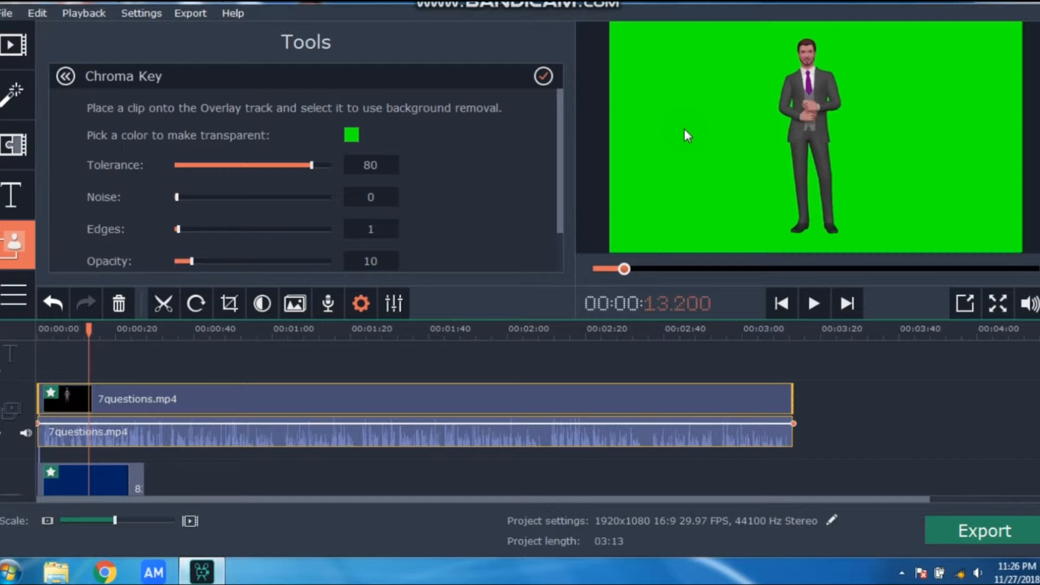
pyautogui.click(684, 129)
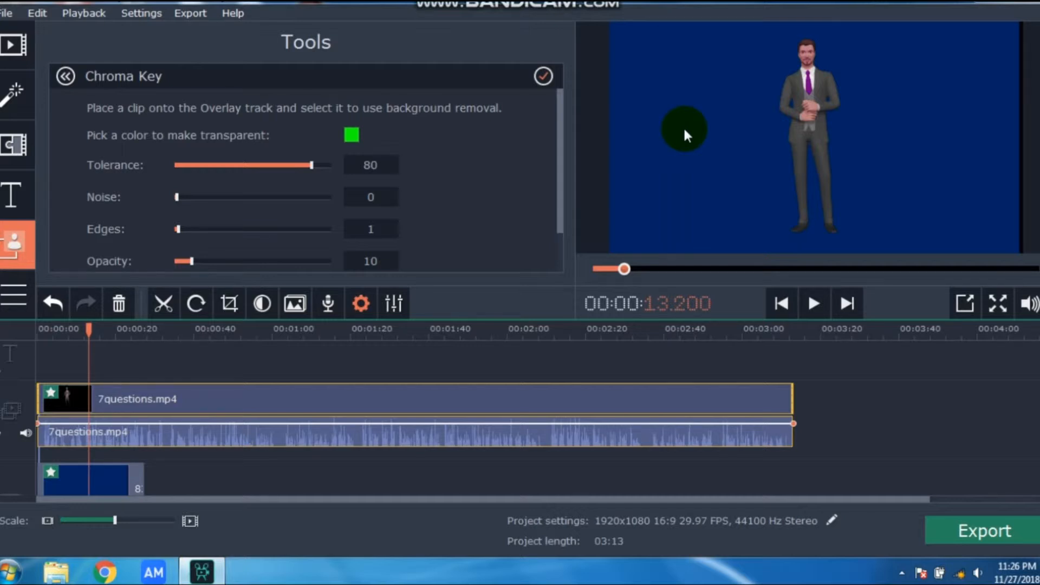
# Play the composite from near the beginning to check the presenter against the blue background
pyautogui.click(601, 270)
pyautogui.click(596, 269)
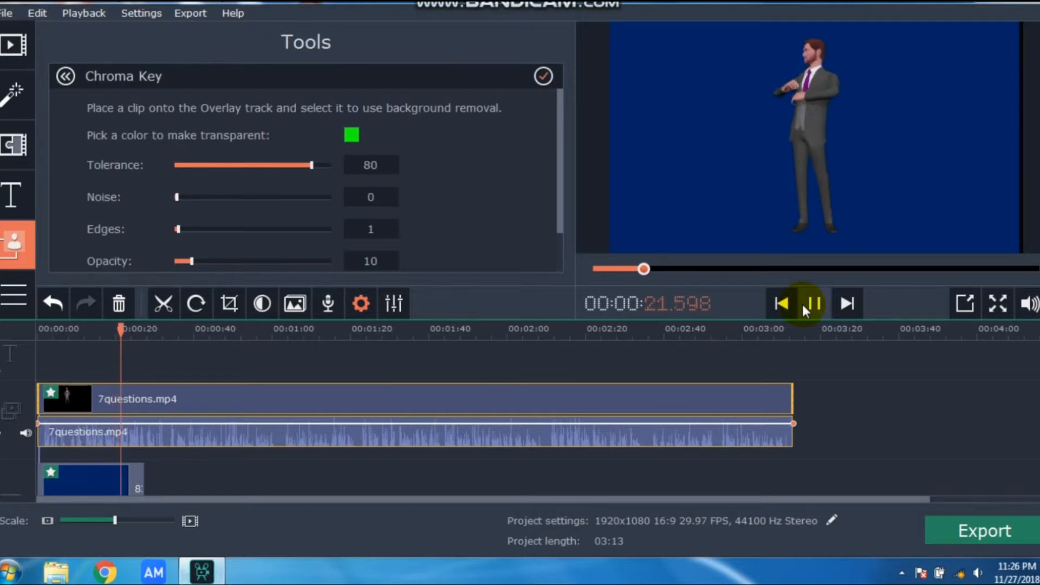
pyautogui.click(802, 306)
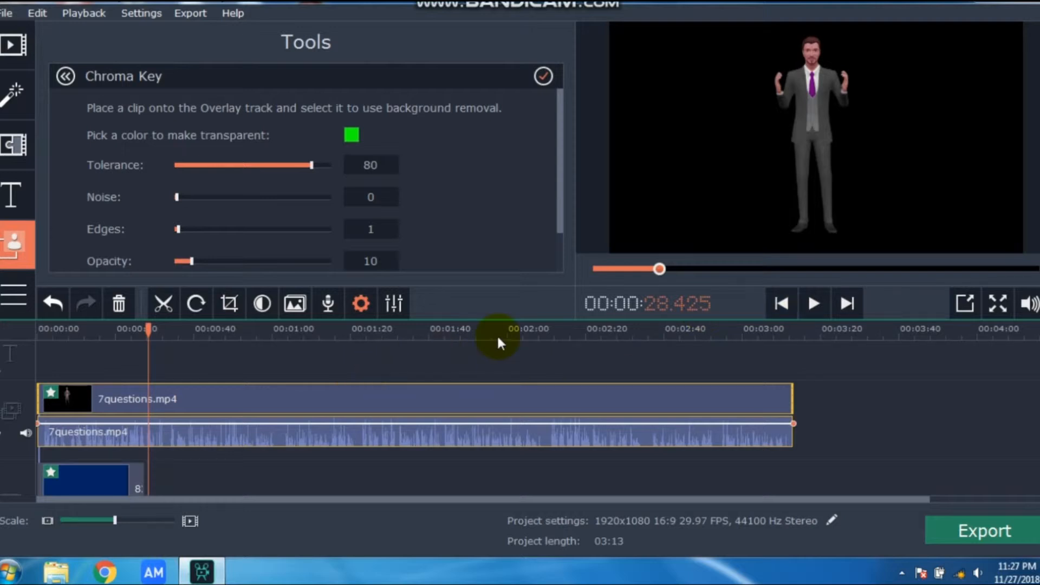
# Extend the blue image clip on the main track to the end of the 7questions clip, at about 3:13
pyautogui.scroll(-2, 416, 417)
pyautogui.scroll(1, 415, 417)
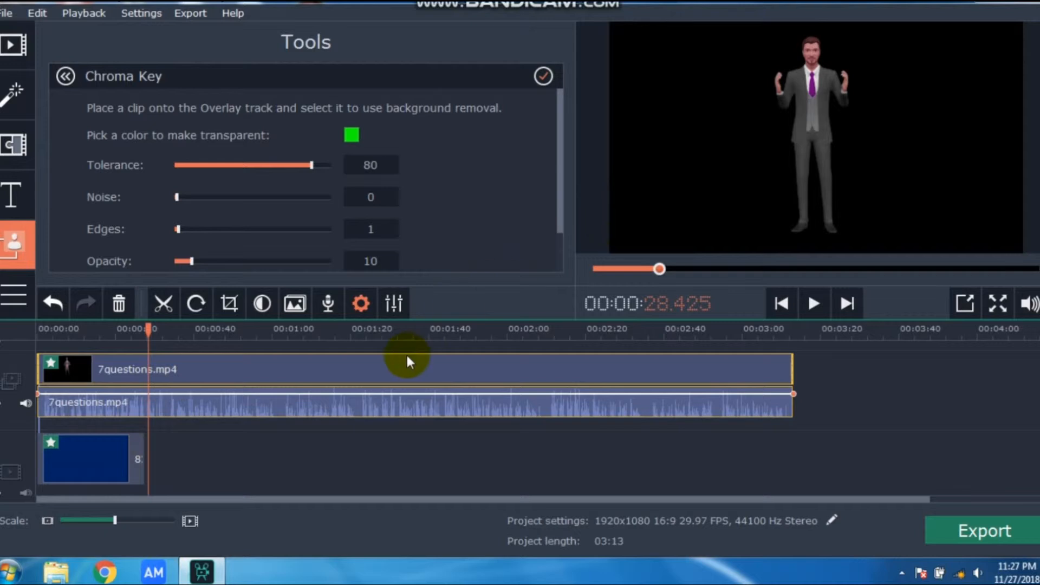
pyautogui.click(141, 466)
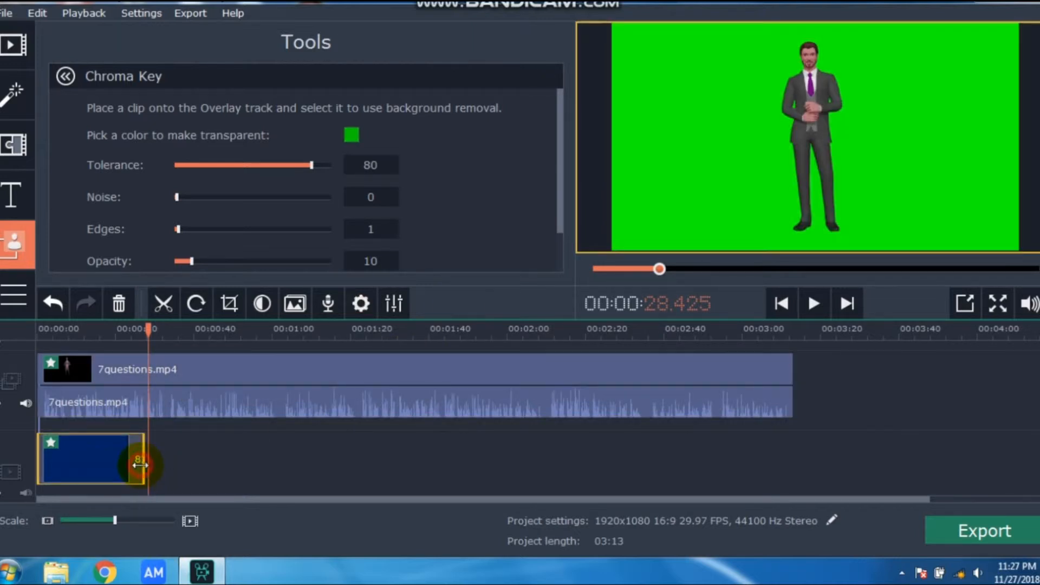
pyautogui.moveTo(140, 463); pyautogui.dragTo(794, 452)
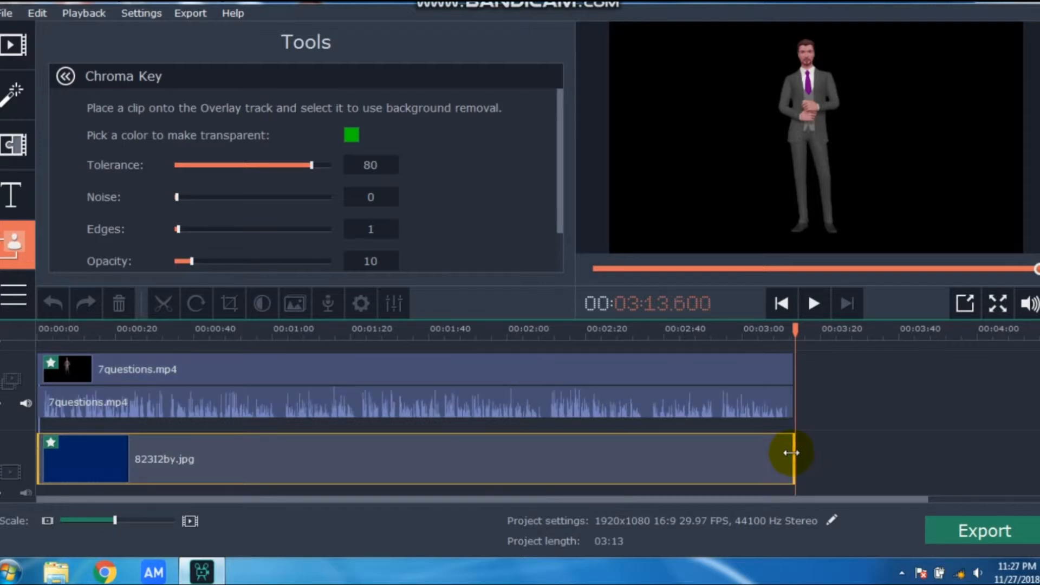
# Add a Pan effect from Pan and Zoom to the 7questions overlay clip at about the 18-second mark
pyautogui.click(108, 378)
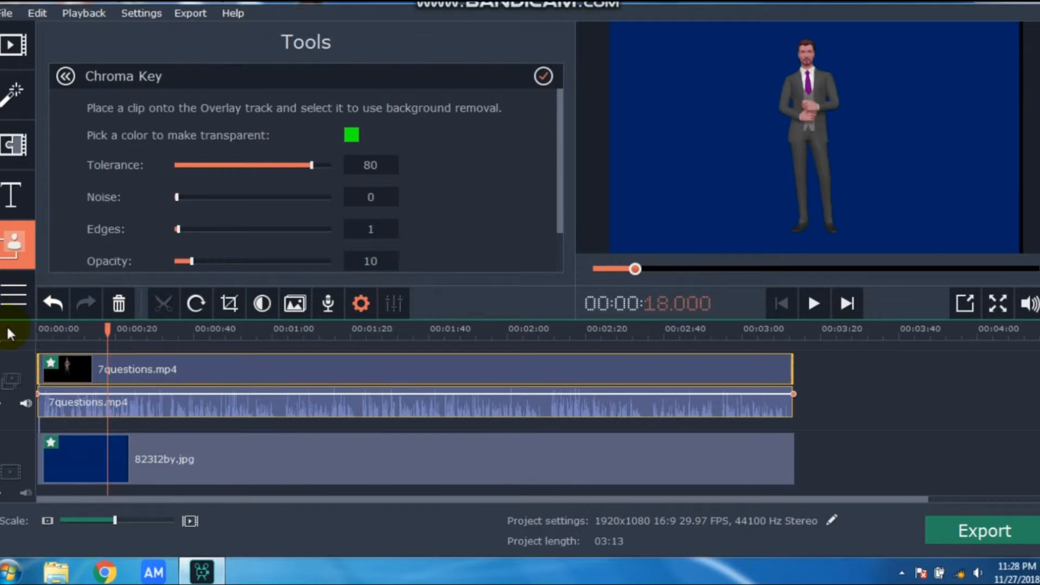
pyautogui.click(12, 299)
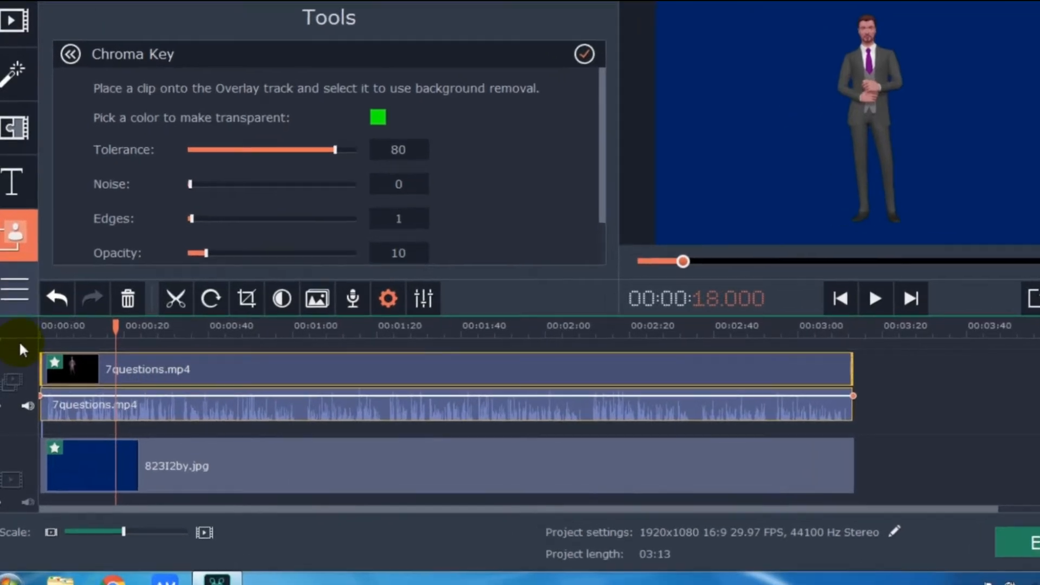
pyautogui.click(21, 300)
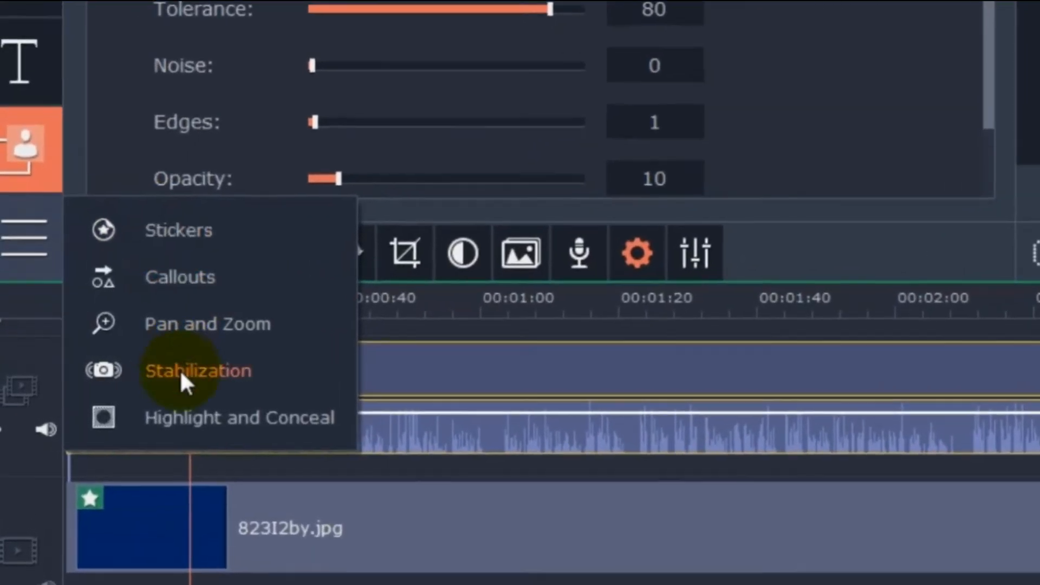
pyautogui.click(233, 323)
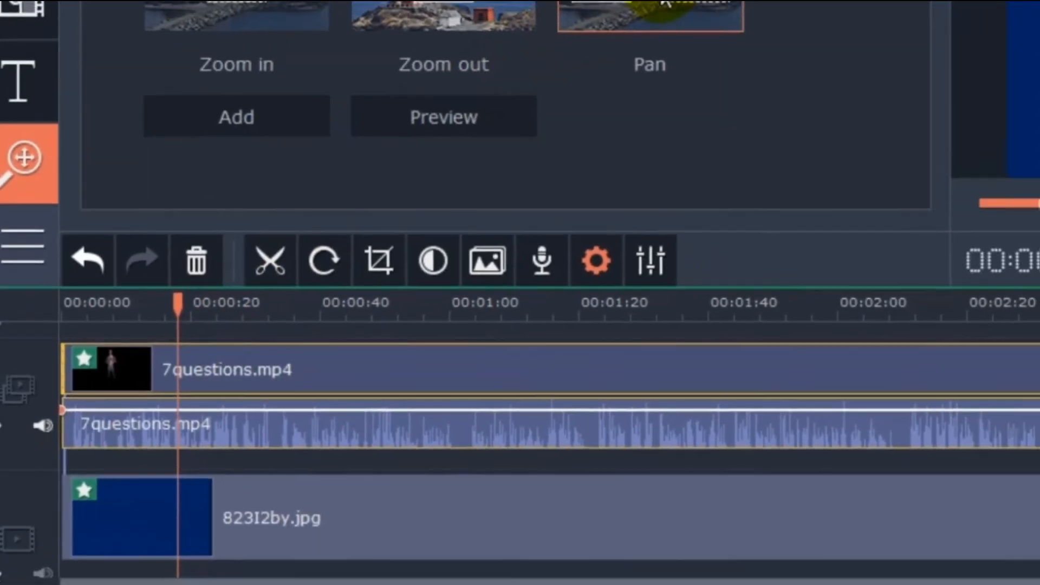
pyautogui.click(551, 49)
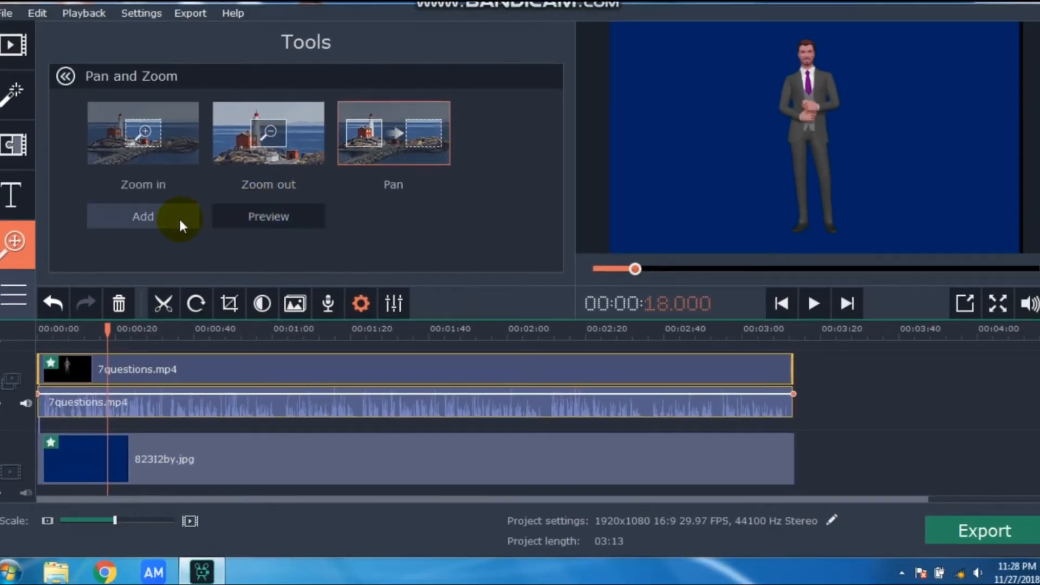
pyautogui.click(245, 160)
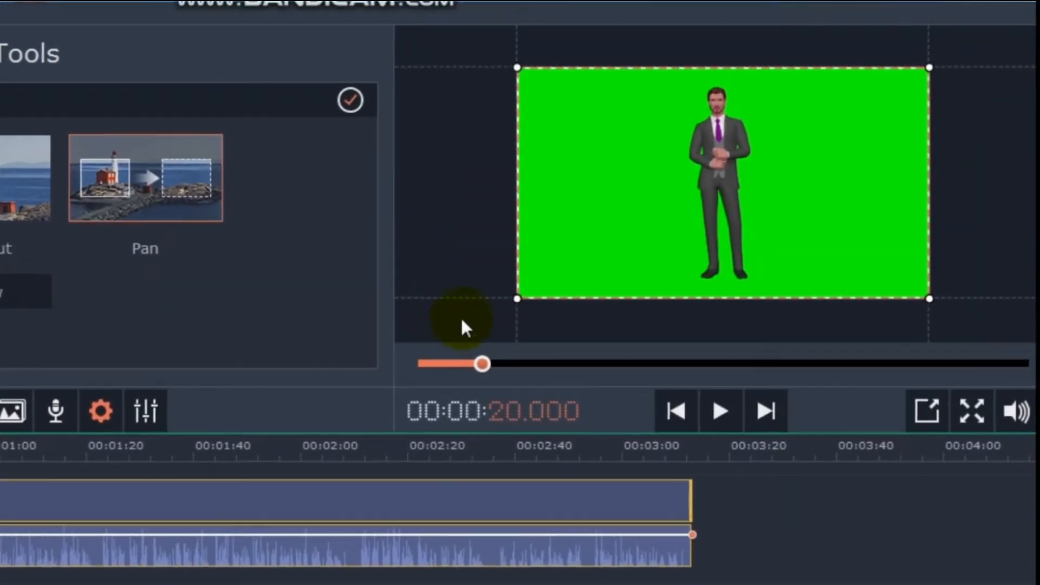
pyautogui.click(491, 312)
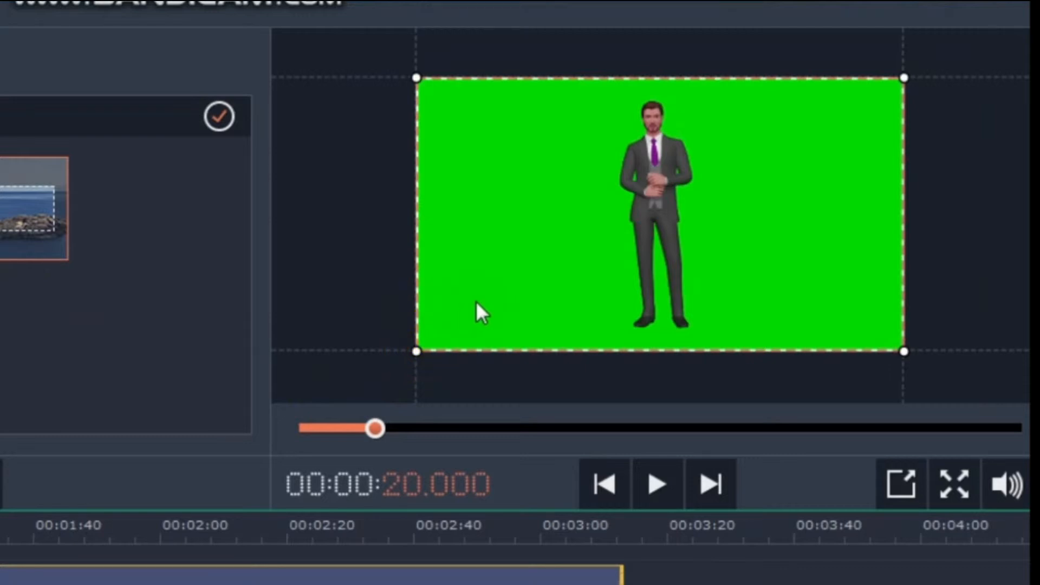
# Resize the pan's crop frame over the 7questions clip and shift it so the presenter stands at the right of the picture
pyautogui.moveTo(487, 300); pyautogui.dragTo(531, 282)
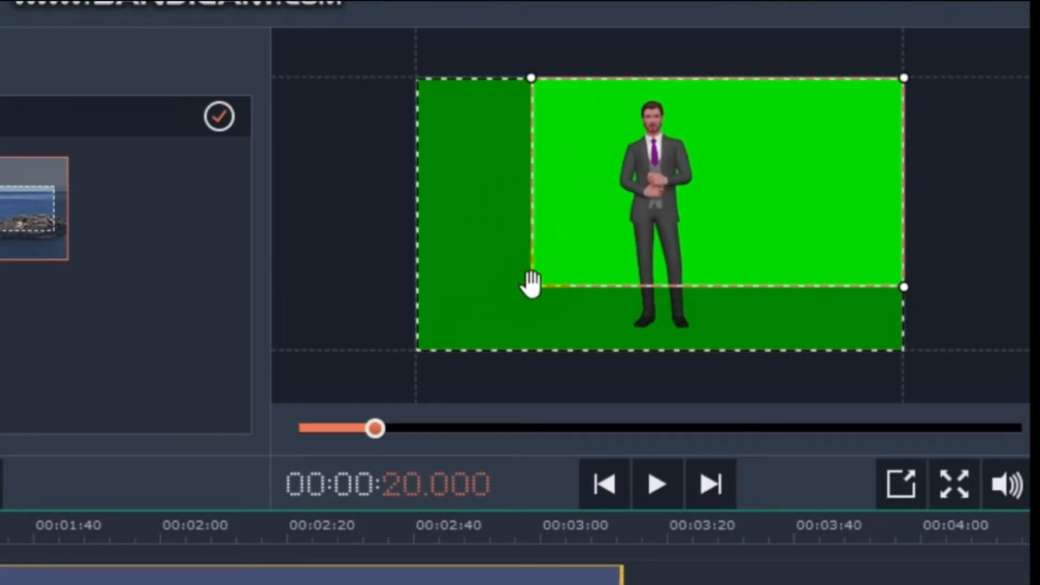
pyautogui.moveTo(717, 217); pyautogui.dragTo(579, 259)
pyautogui.moveTo(766, 119); pyautogui.dragTo(829, 86)
pyautogui.moveTo(840, 329); pyautogui.dragTo(853, 386)
pyautogui.moveTo(823, 268); pyautogui.dragTo(755, 267)
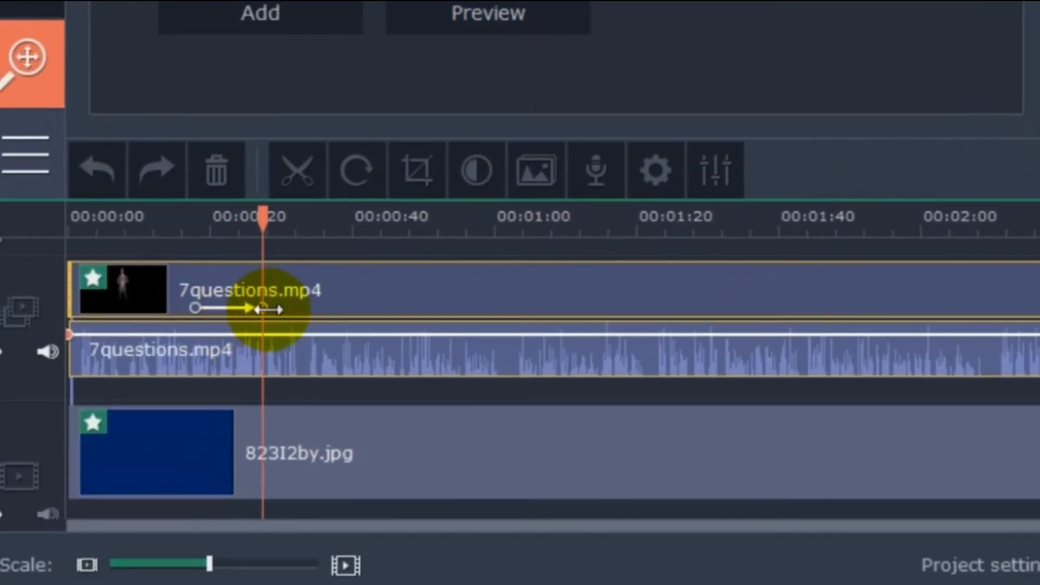
# Lengthen the pan on the 7questions clip to end at about 28 seconds and play it from about the 13-second mark
pyautogui.moveTo(262, 309)
pyautogui.mouseDown()
pyautogui.moveTo(286, 310)
pyautogui.moveTo(220, 305)
pyautogui.moveTo(282, 304)
pyautogui.moveTo(270, 306)
pyautogui.mouseUp()
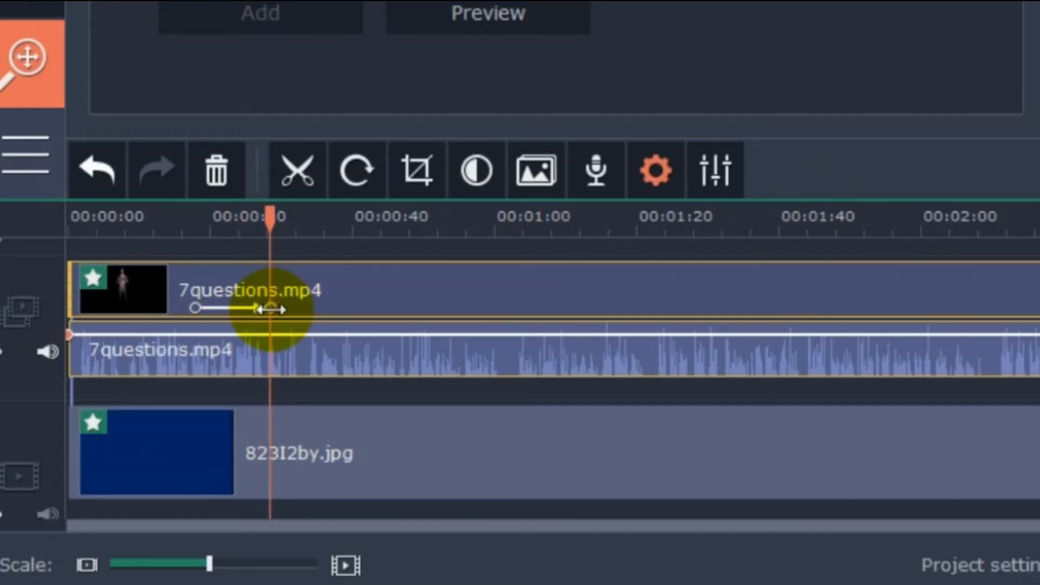
pyautogui.click(159, 221)
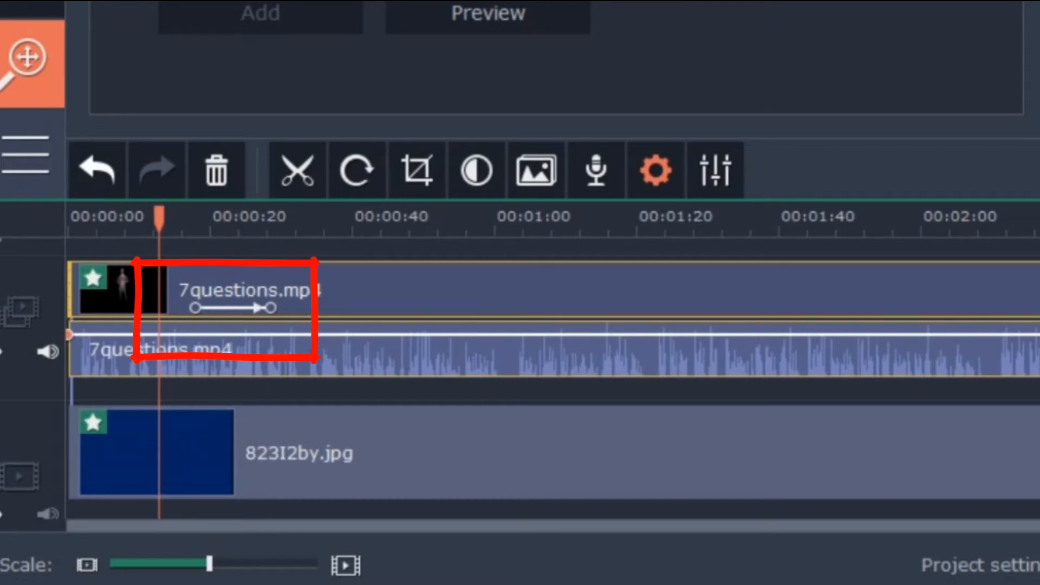
pyautogui.click(967, 283)
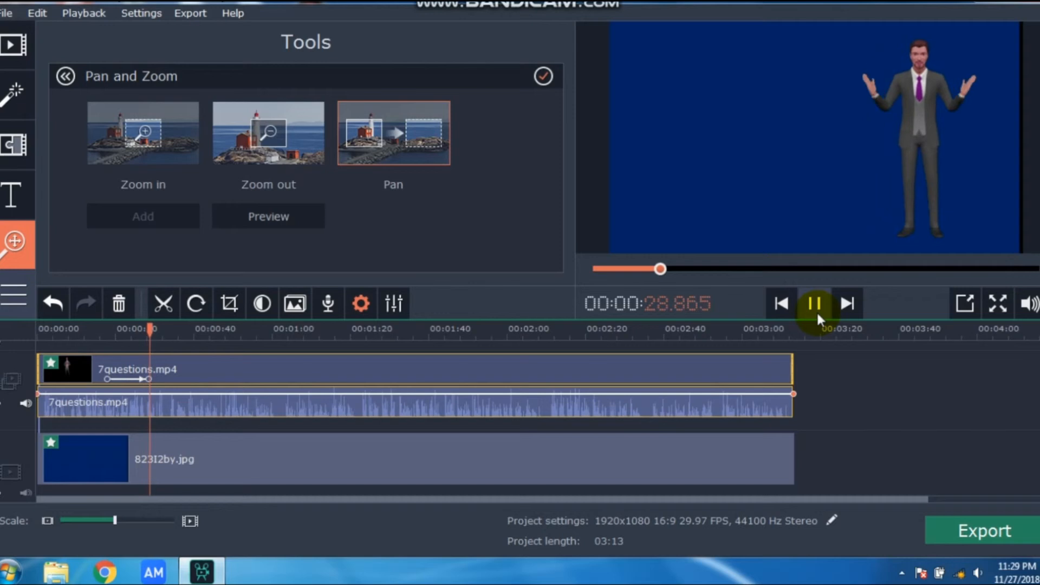
pyautogui.click(815, 310)
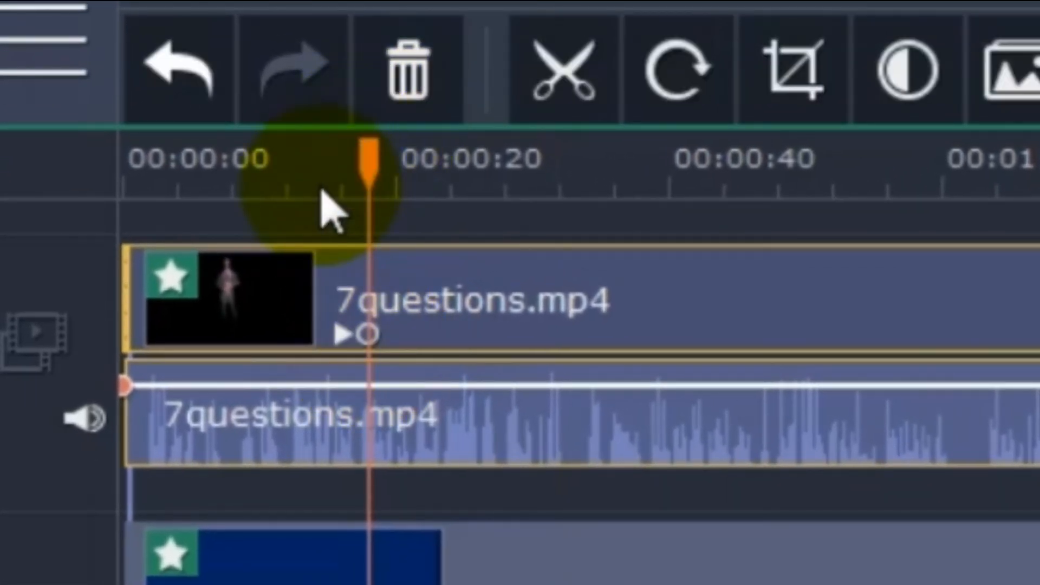
# Play the shortened pan from about the 14-second mark to check the presenter's faster move across the blue background
pyautogui.click(321, 190)
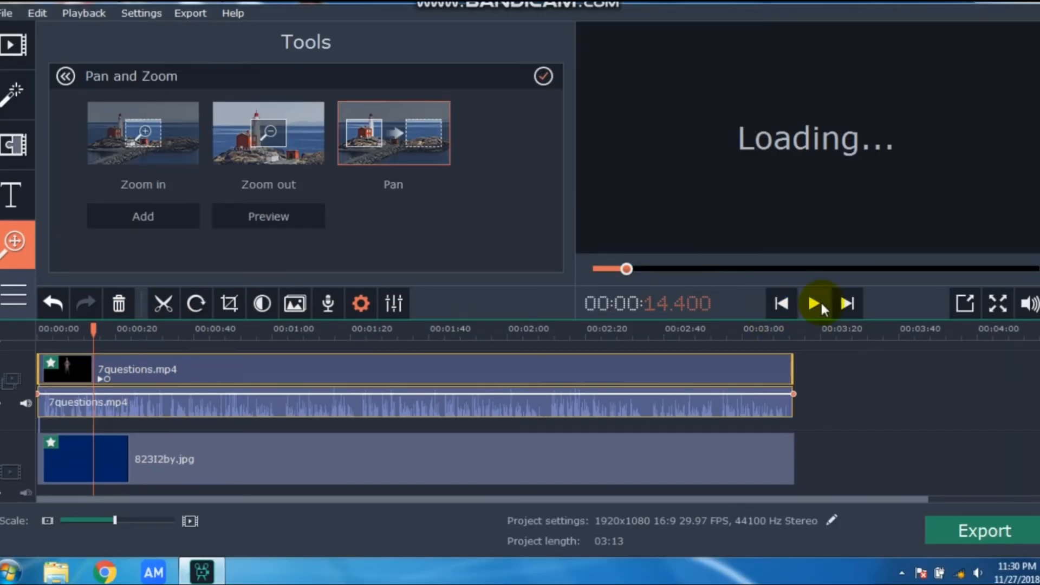
pyautogui.click(819, 301)
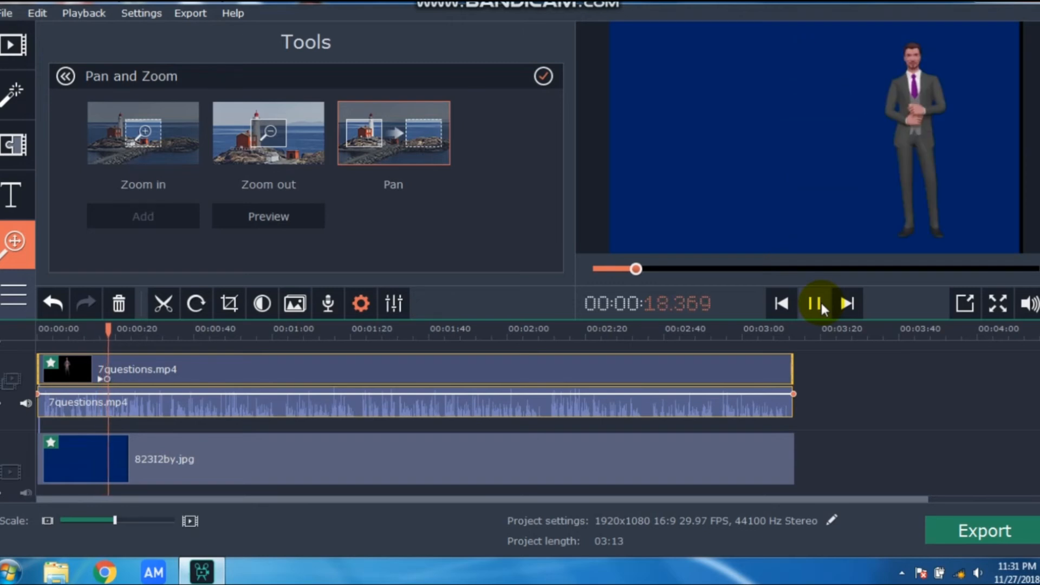
pyautogui.click(820, 302)
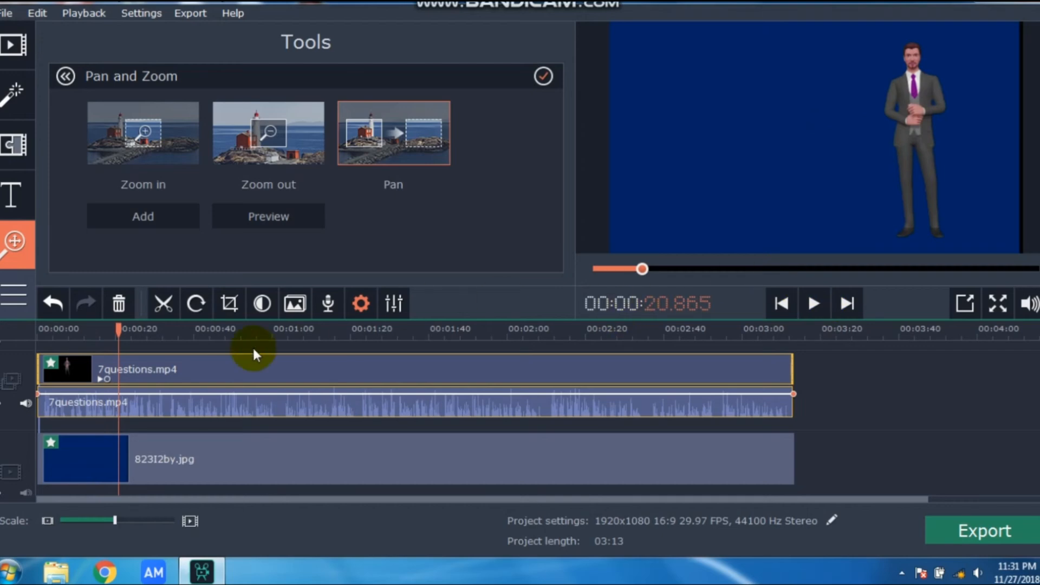
pyautogui.moveTo(118, 329); pyautogui.dragTo(174, 329)
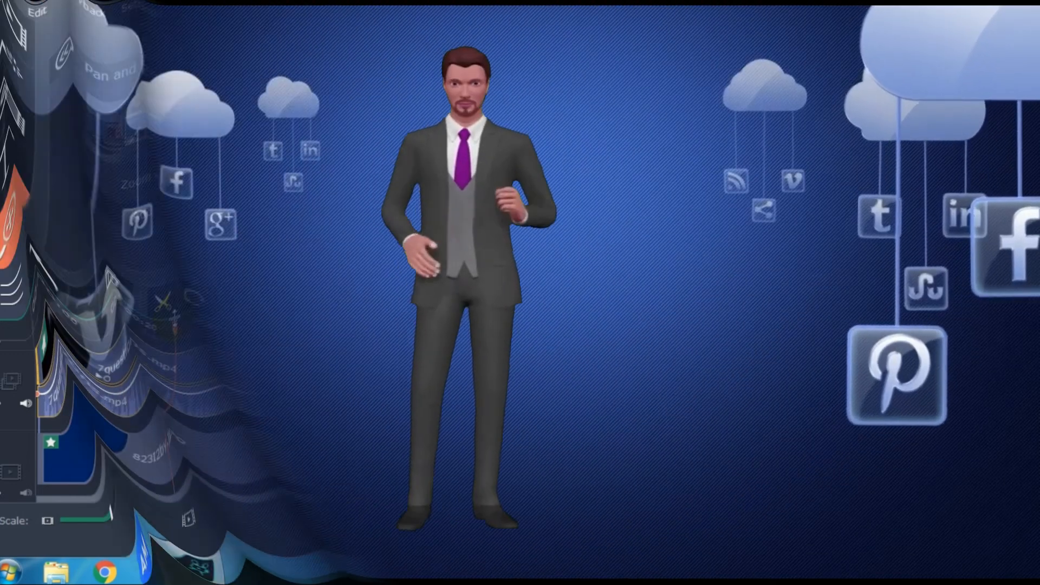